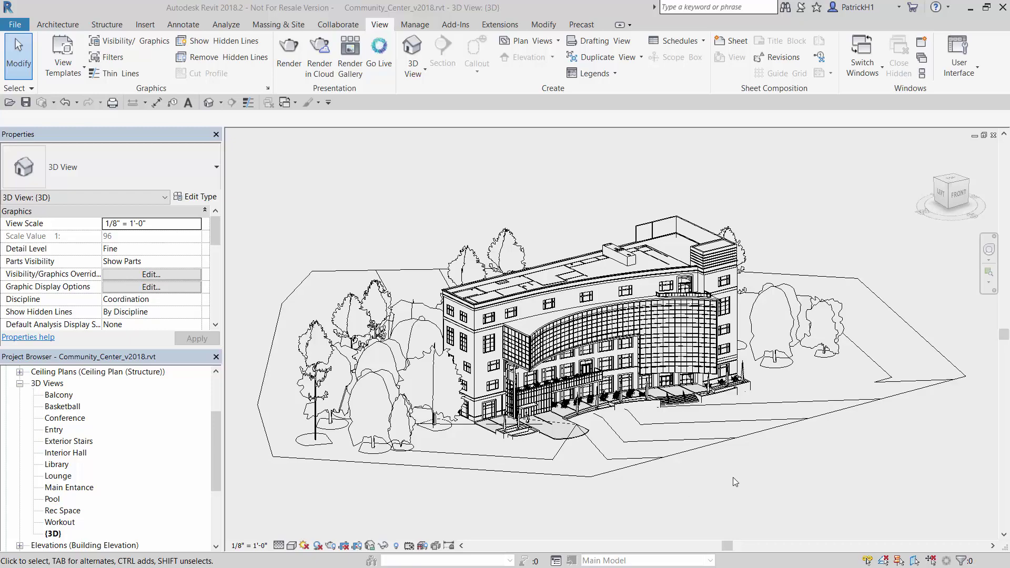
# - Check the Go Live readiness message for the {3D} view and close the dialog without sending the project
pyautogui.keyDown('shift'); pyautogui.moveTo(708, 473); pyautogui.dragTo(743, 489, button='middle'); pyautogui.keyUp('shift')
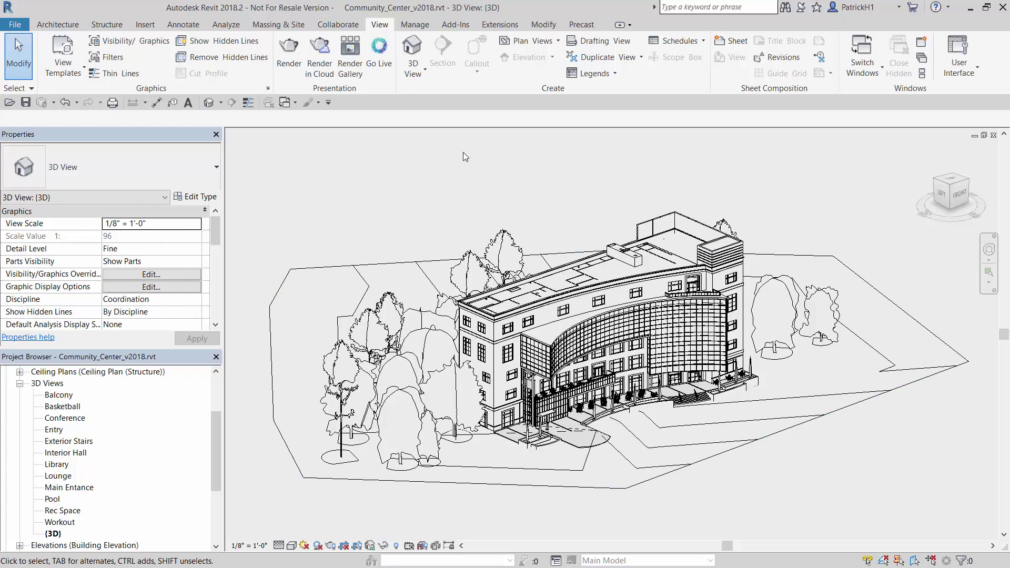
pyautogui.click(378, 51)
pyautogui.moveTo(1009, 100); pyautogui.dragTo(432, 171)
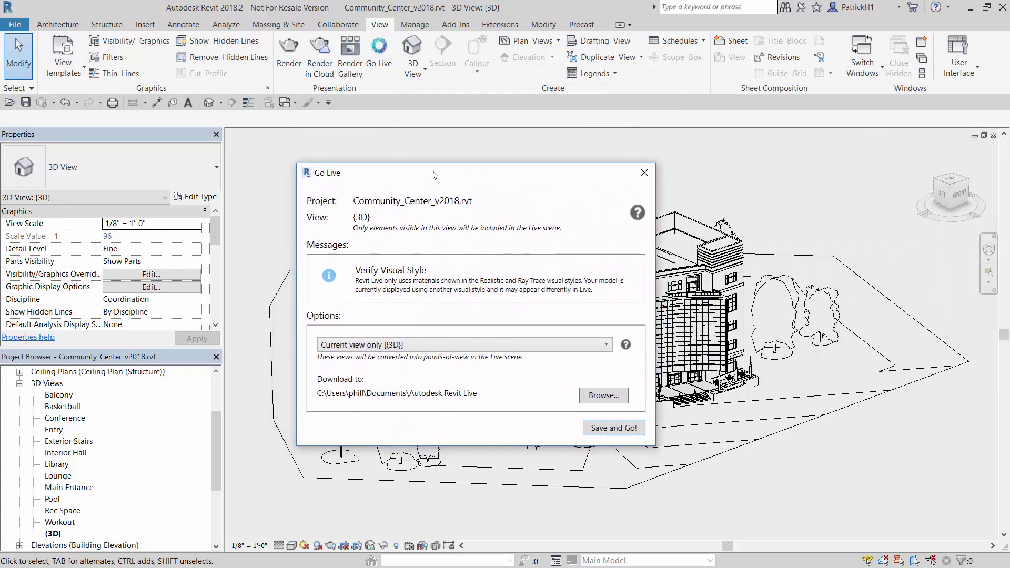
pyautogui.moveTo(387, 279)
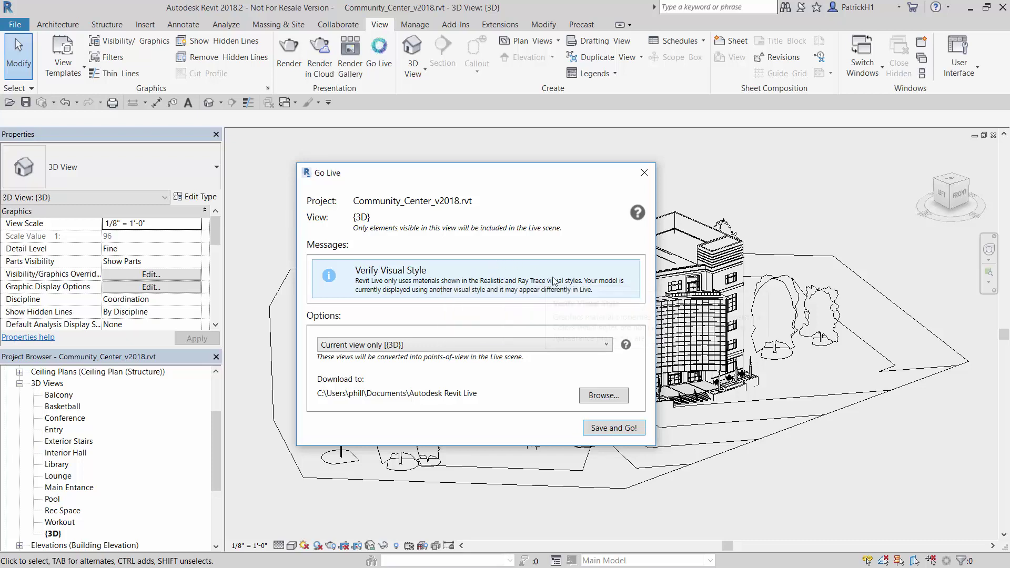
pyautogui.click(646, 173)
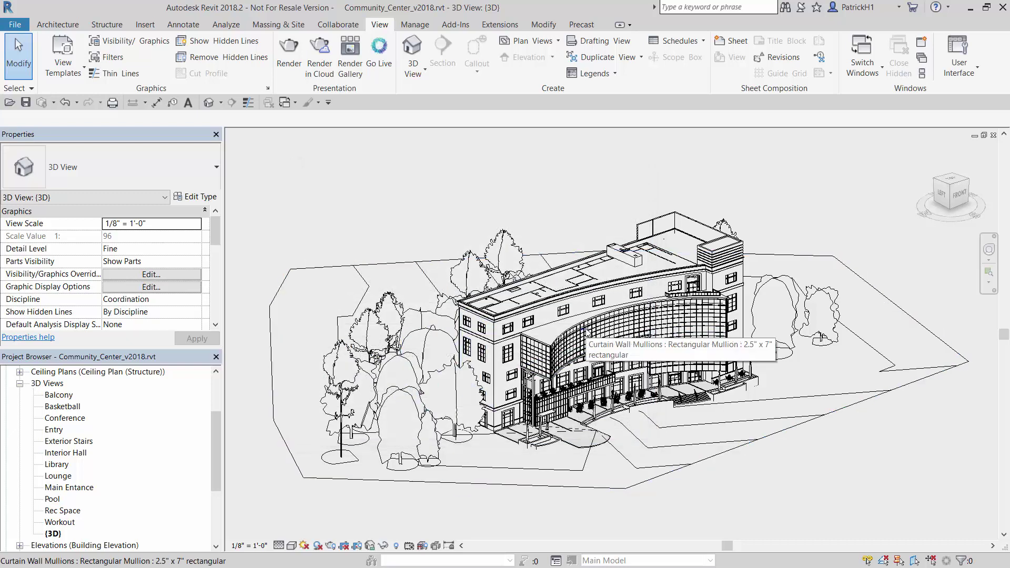
# - Set the {3D} view's visual style to Realistic
pyautogui.click(296, 546)
pyautogui.click(315, 519)
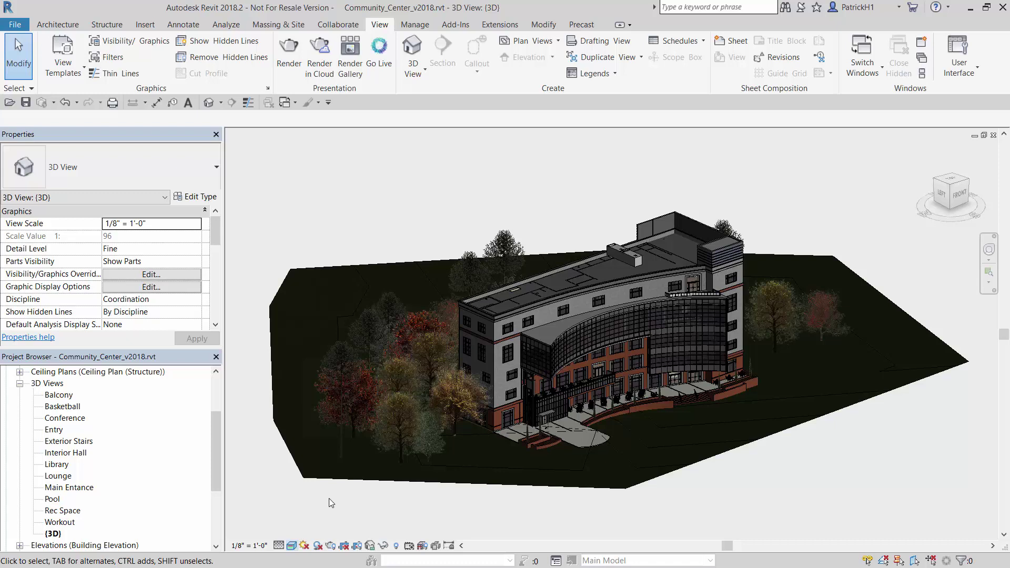
# - Choose all perspective views (12) for Go Live, review the download folder, and close the dialog without sending the project
pyautogui.click(381, 52)
pyautogui.moveTo(712, 114); pyautogui.dragTo(416, 140)
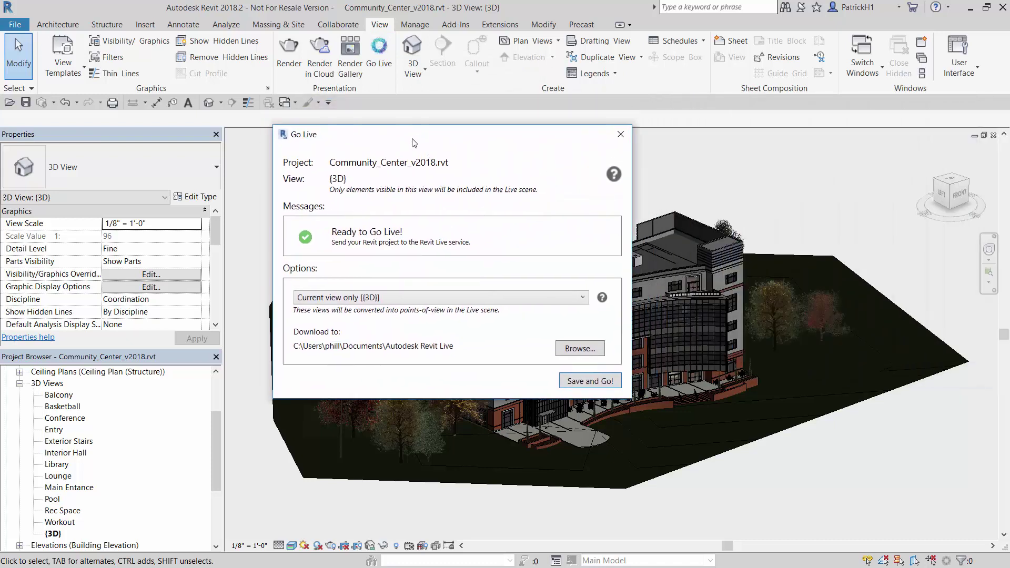
pyautogui.moveTo(393, 235)
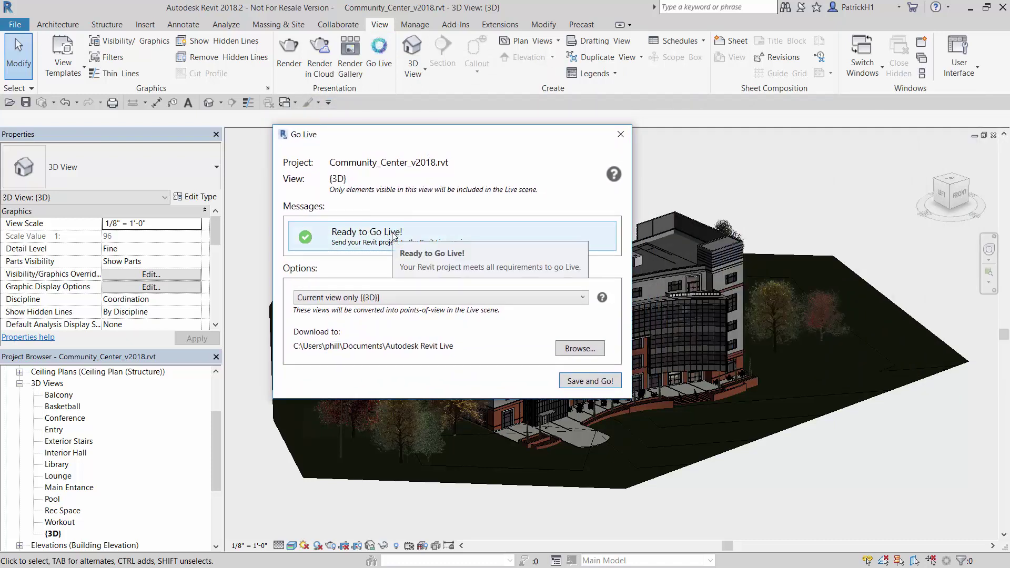
pyautogui.click(395, 297)
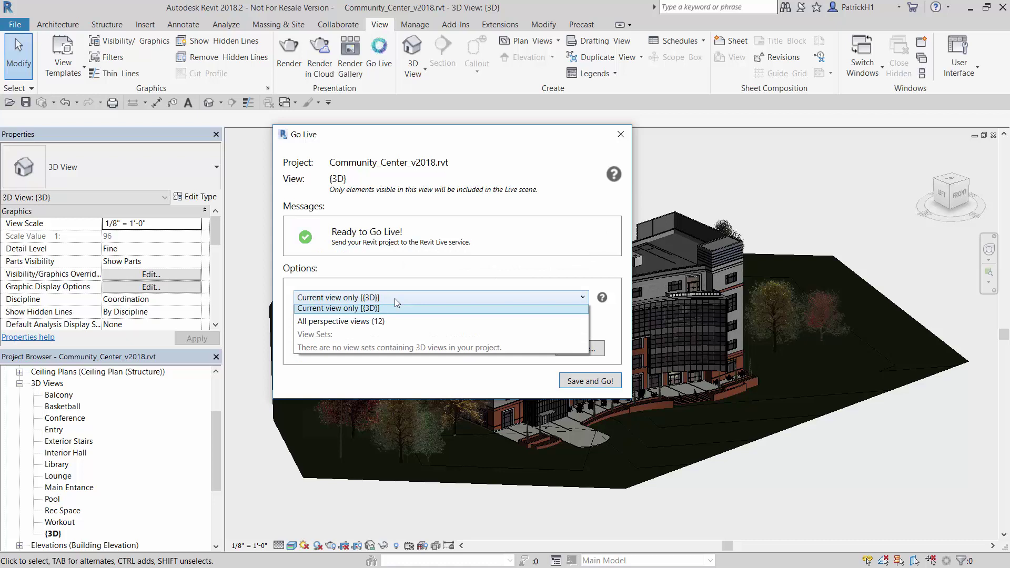
pyautogui.click(383, 326)
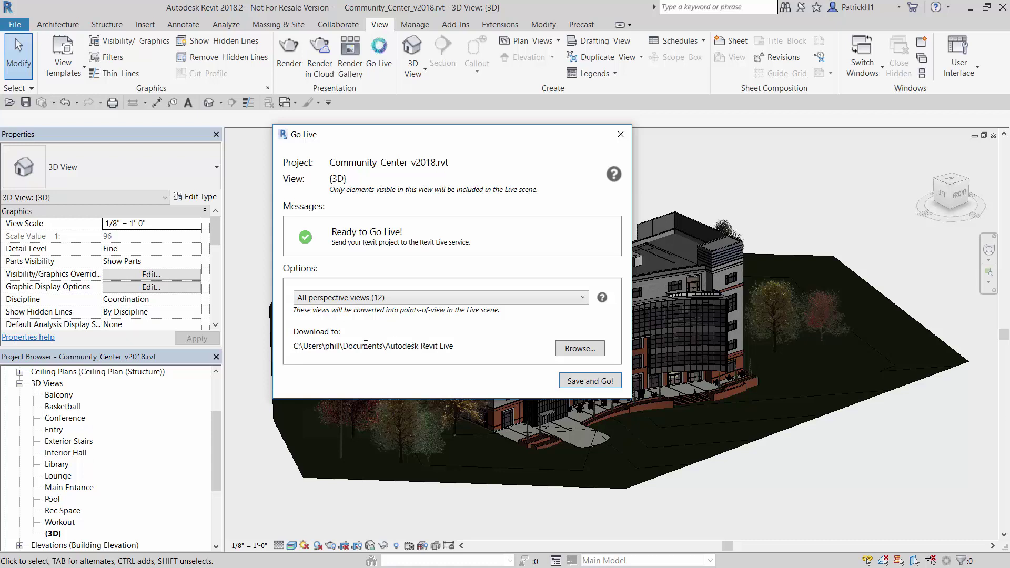
pyautogui.moveTo(300, 347); pyautogui.dragTo(466, 349)
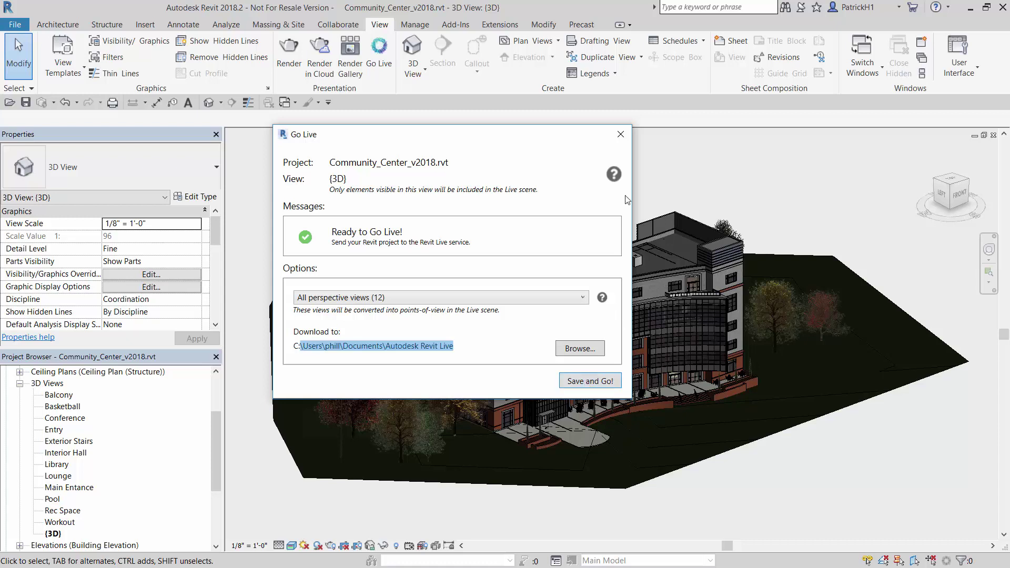
pyautogui.click(621, 136)
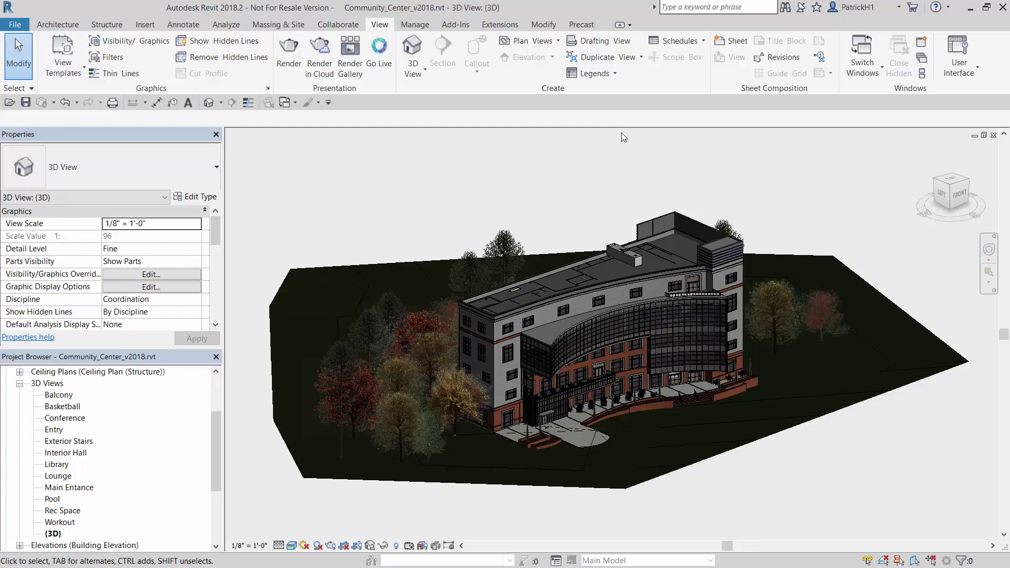
# - Switch to Autodesk Live, go to the Workout point of view and look around the room
pyautogui.hotkey('alt', 'Tab')
pyautogui.hotkey('alt', 'Tab')
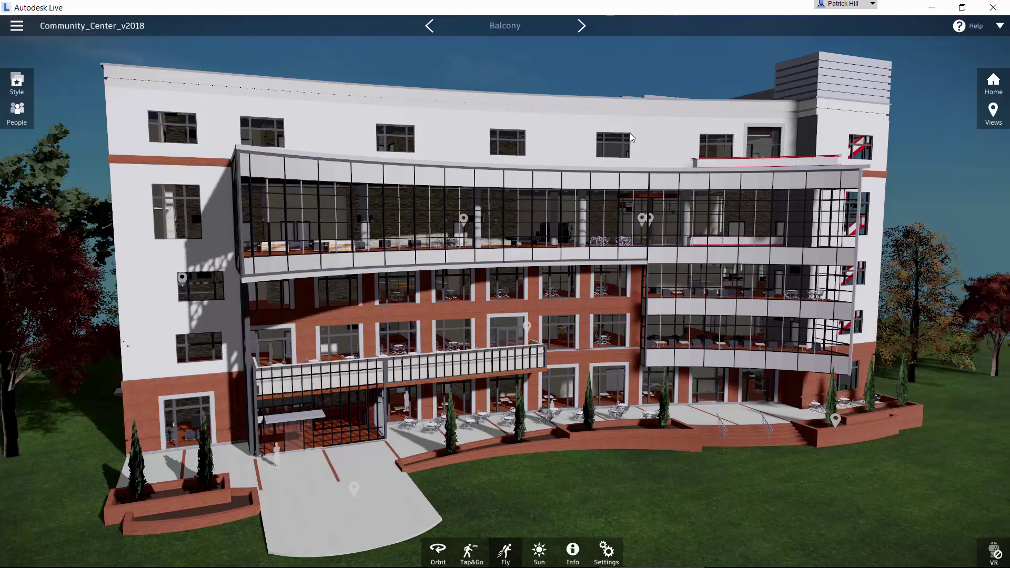
pyautogui.click(993, 113)
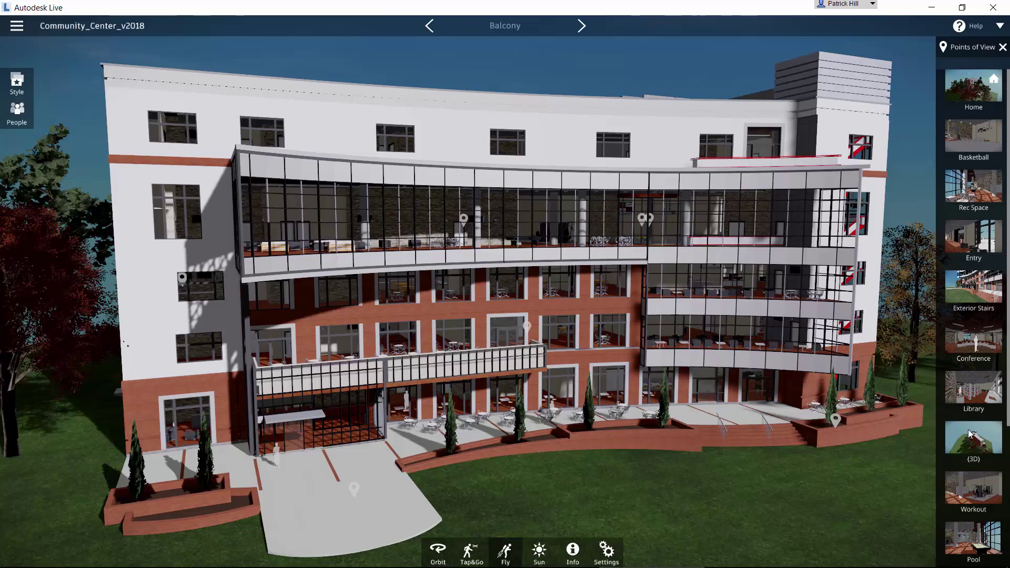
pyautogui.click(980, 496)
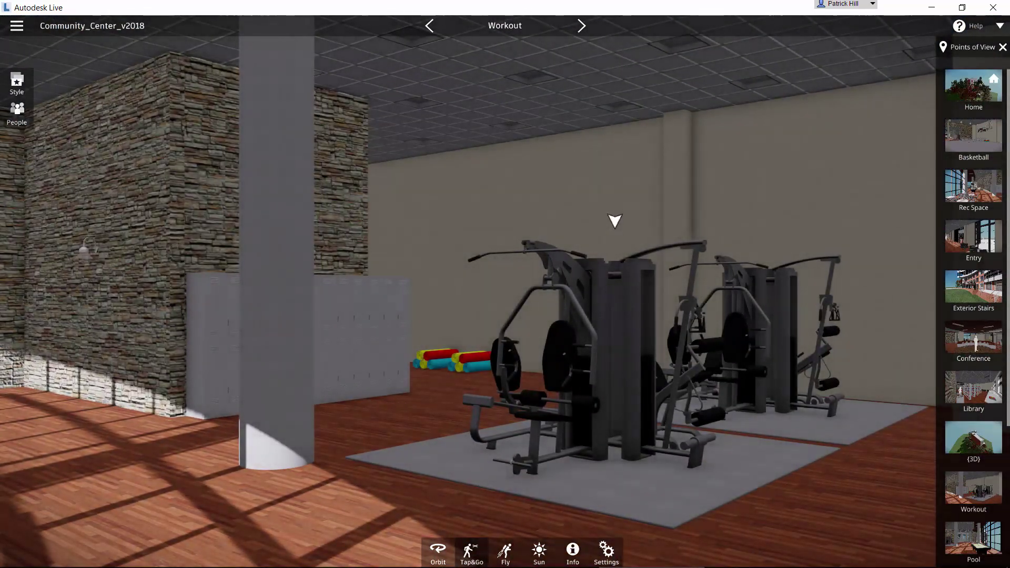
pyautogui.moveTo(614, 215); pyautogui.dragTo(203, 229)
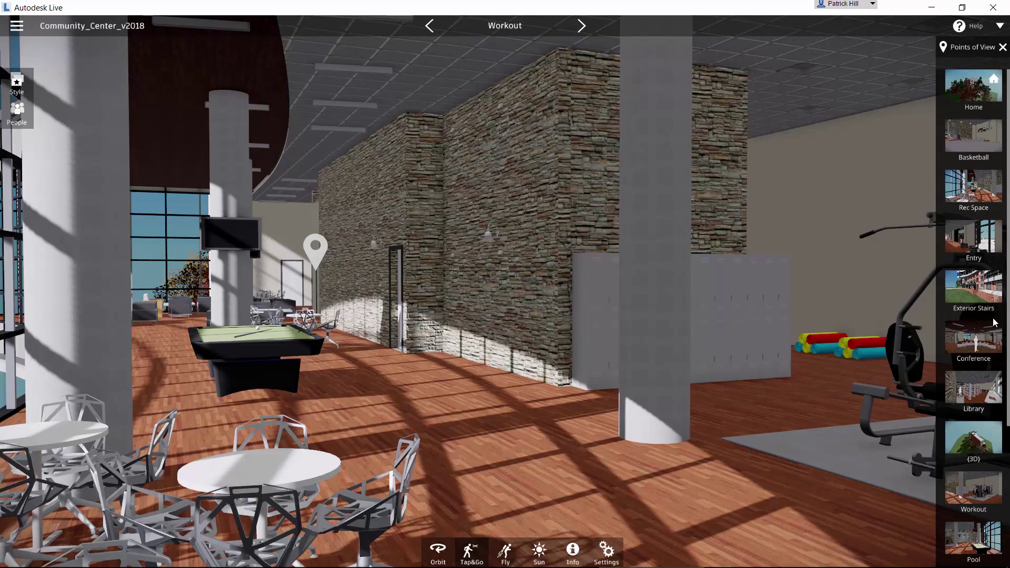
# - Visit the Main Entance and Balcony points of view
pyautogui.moveTo(1006, 315); pyautogui.dragTo(1009, 434)
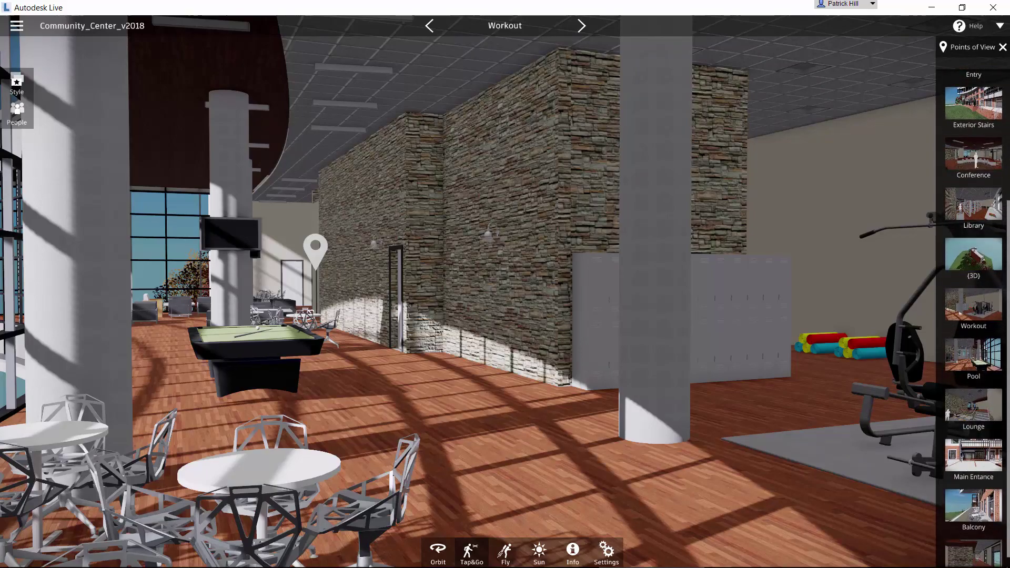
pyautogui.click(983, 463)
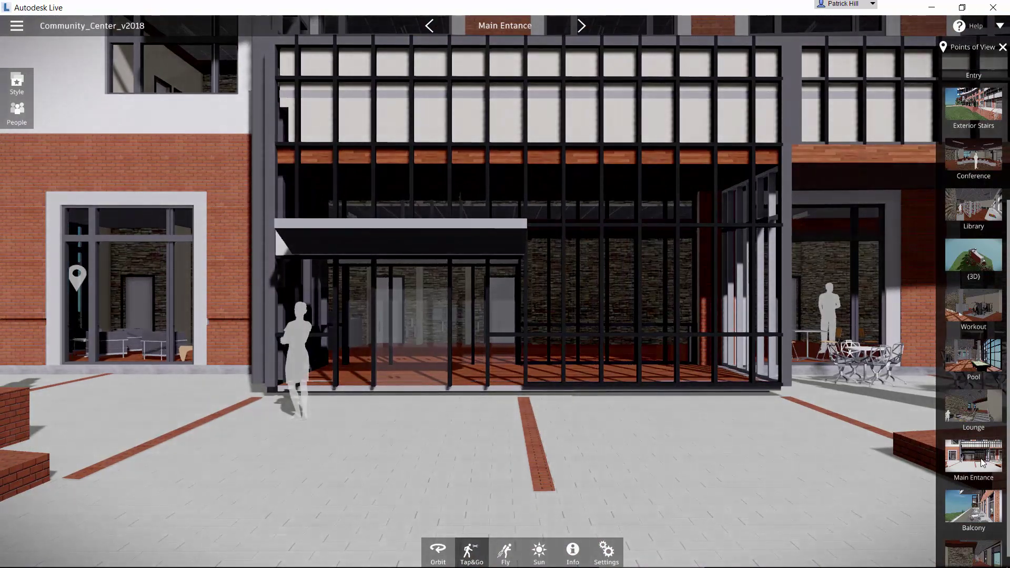
pyautogui.click(979, 510)
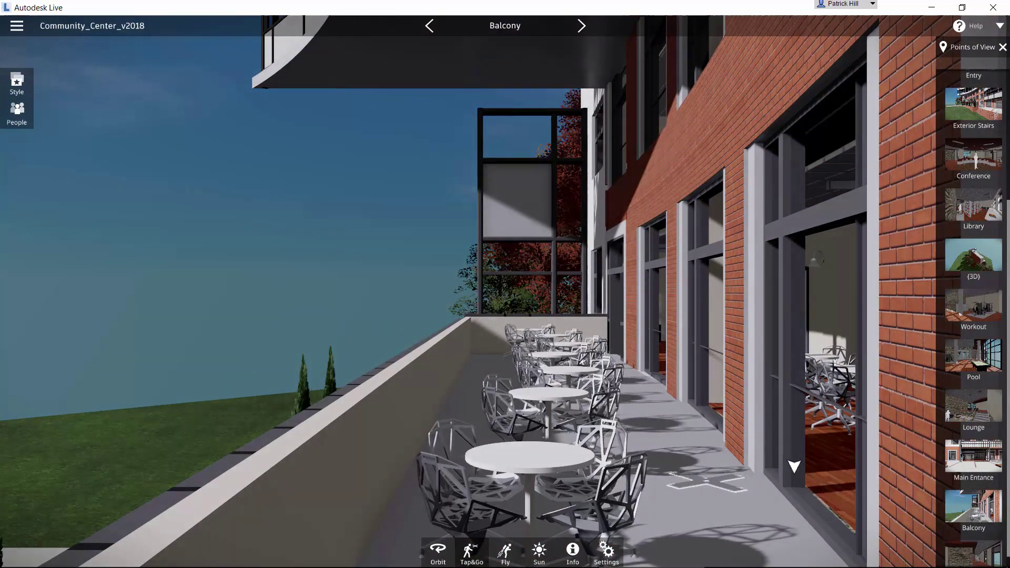
# - Go to the Pool point of view, walk to the gym equipment and look around the recreation floor
pyautogui.click(978, 358)
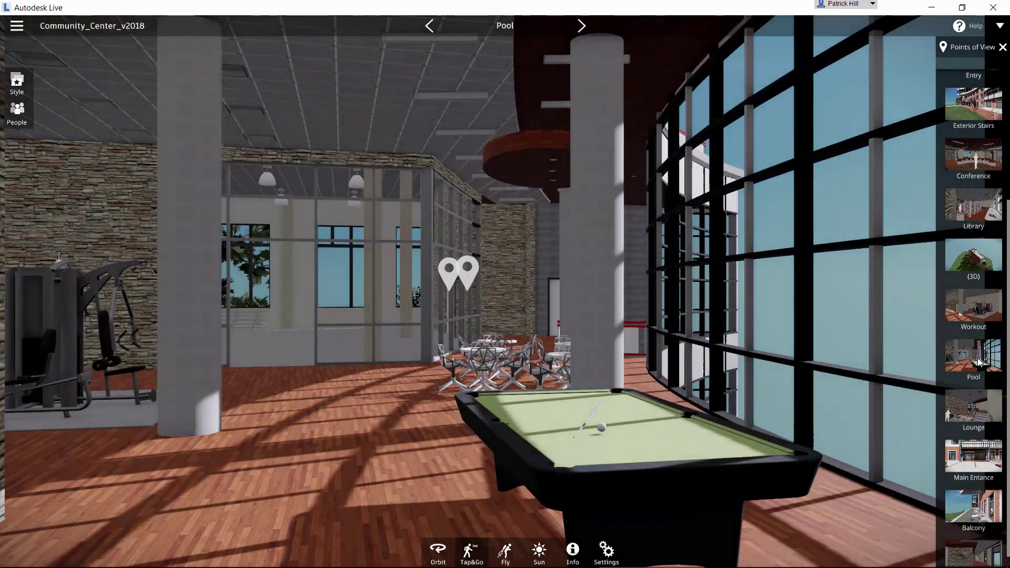
pyautogui.moveTo(419, 408)
pyautogui.mouseDown()
pyautogui.moveTo(612, 377)
pyautogui.moveTo(398, 419)
pyautogui.moveTo(493, 417)
pyautogui.moveTo(514, 368)
pyautogui.moveTo(548, 361)
pyautogui.moveTo(574, 375)
pyautogui.moveTo(763, 371)
pyautogui.moveTo(429, 357)
pyautogui.moveTo(526, 370)
pyautogui.moveTo(984, 368)
pyautogui.mouseUp()
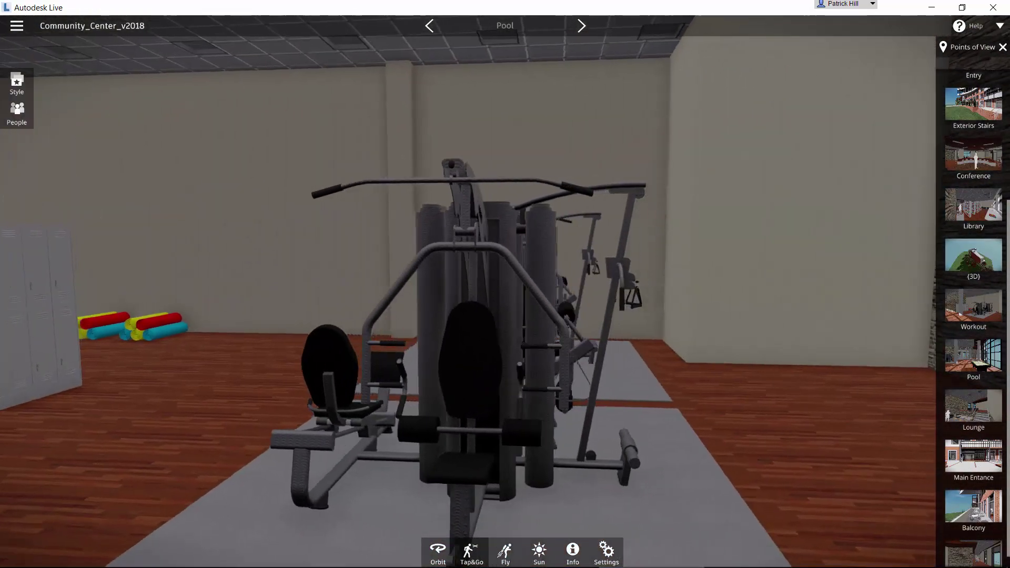
pyautogui.moveTo(506, 368); pyautogui.dragTo(874, 368)
pyautogui.moveTo(168, 368); pyautogui.dragTo(736, 368)
pyautogui.moveTo(505, 221); pyautogui.dragTo(263, 208)
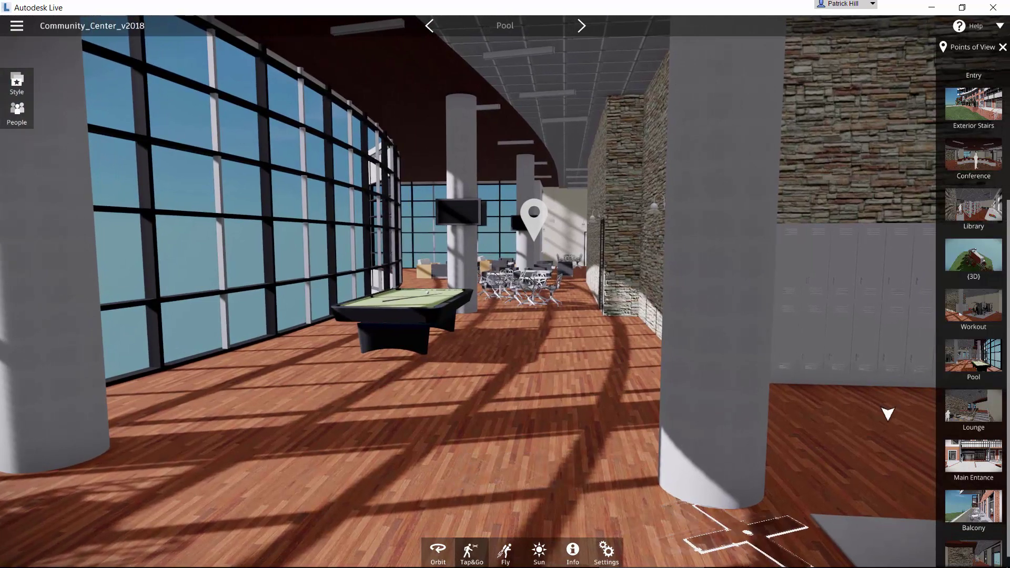
# - Return to the Main Entance point of view and fly up and back to view the curved glass facade
pyautogui.click(975, 464)
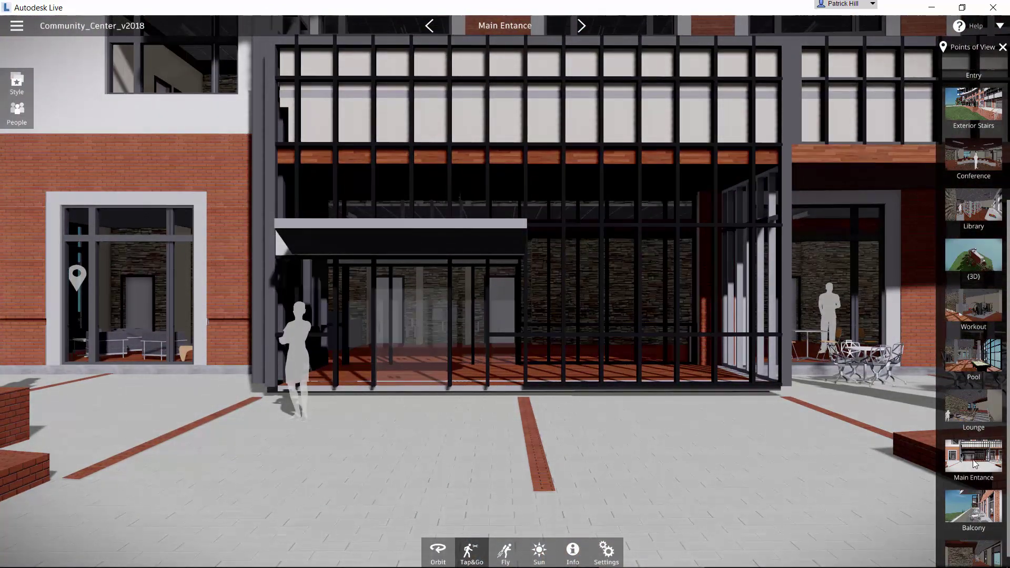
pyautogui.click(510, 555)
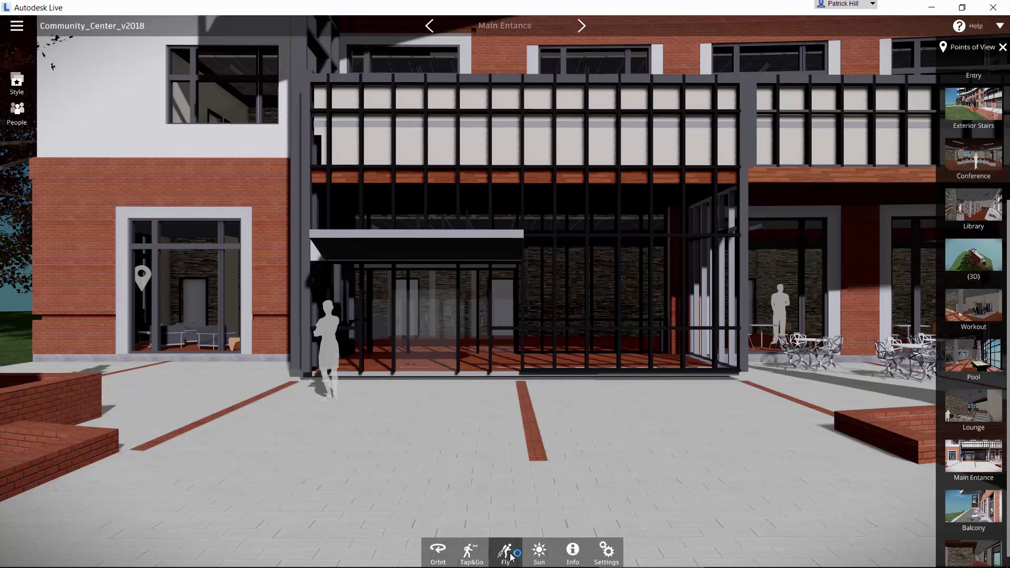
pyautogui.press('e')
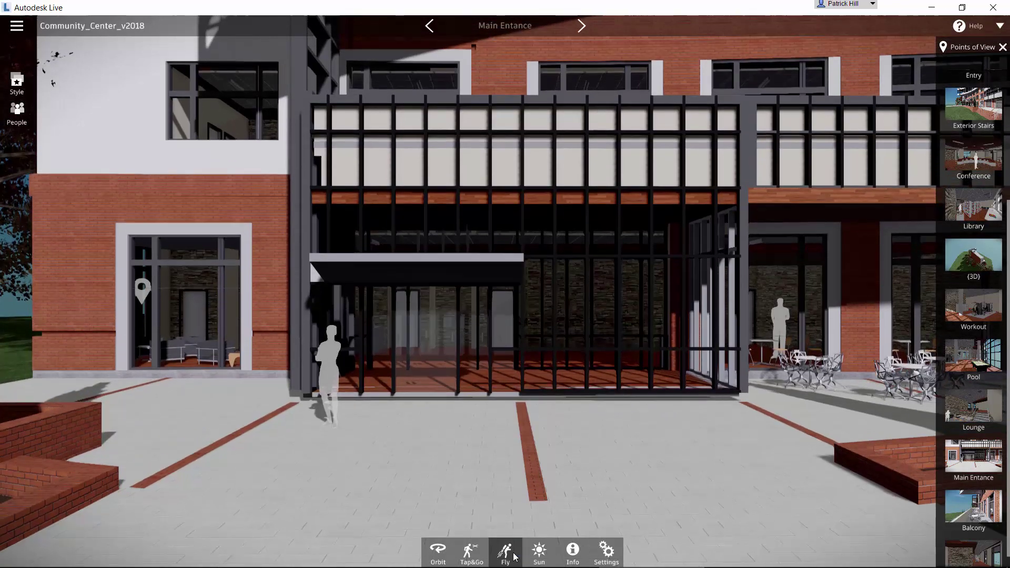
pyautogui.press('e')
pyautogui.press('s')
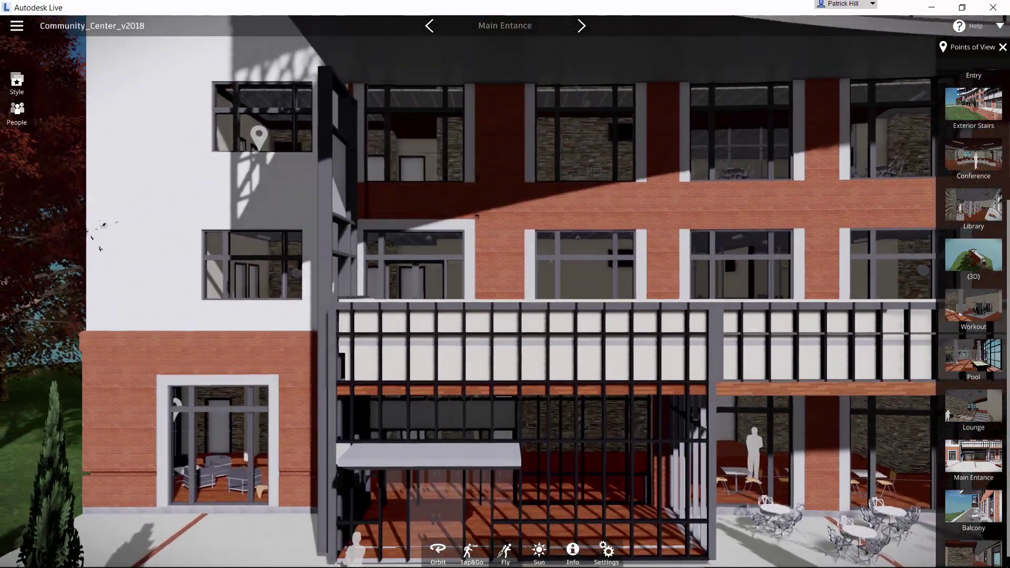
pyautogui.moveTo(475, 444); pyautogui.dragTo(679, 328)
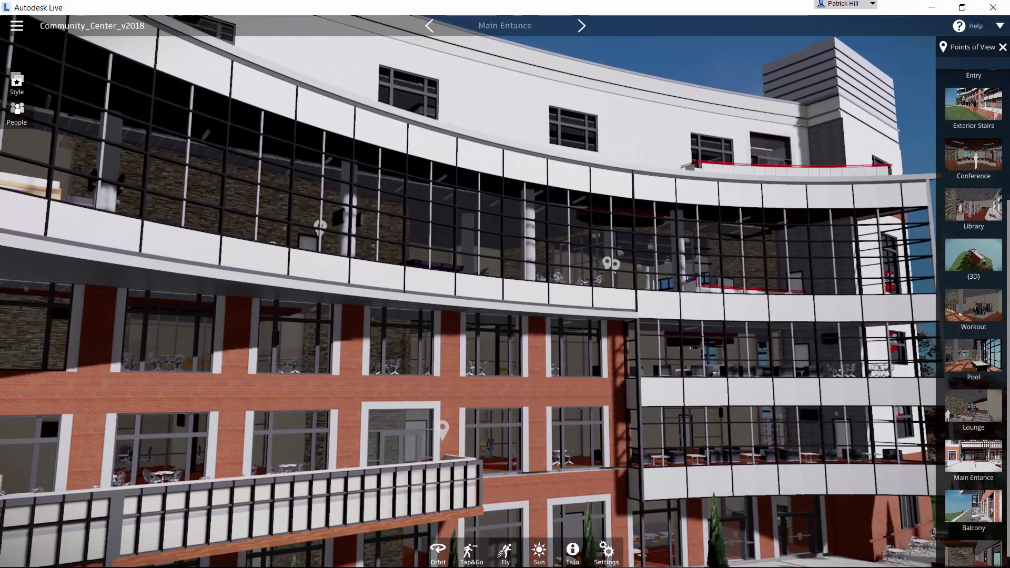
# - Inspect the BIM information of a window above the entrance balcony and close the information display
pyautogui.moveTo(456, 561)
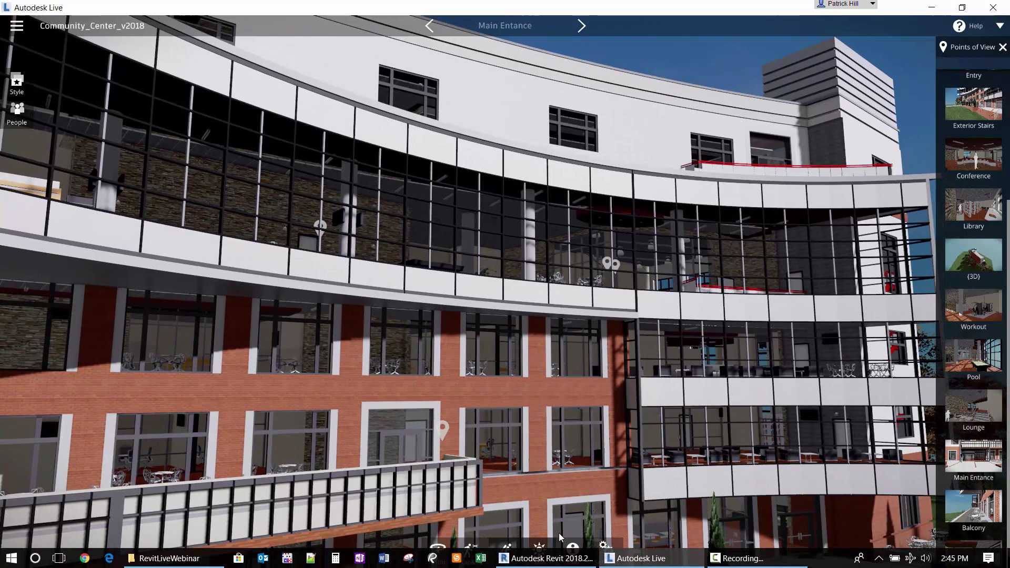
pyautogui.click(573, 552)
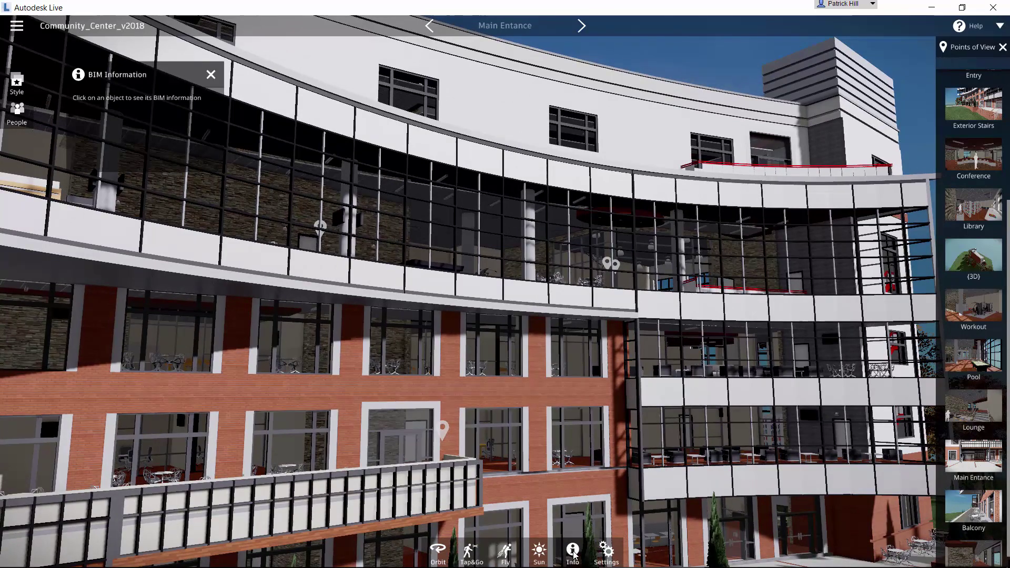
pyautogui.click(504, 452)
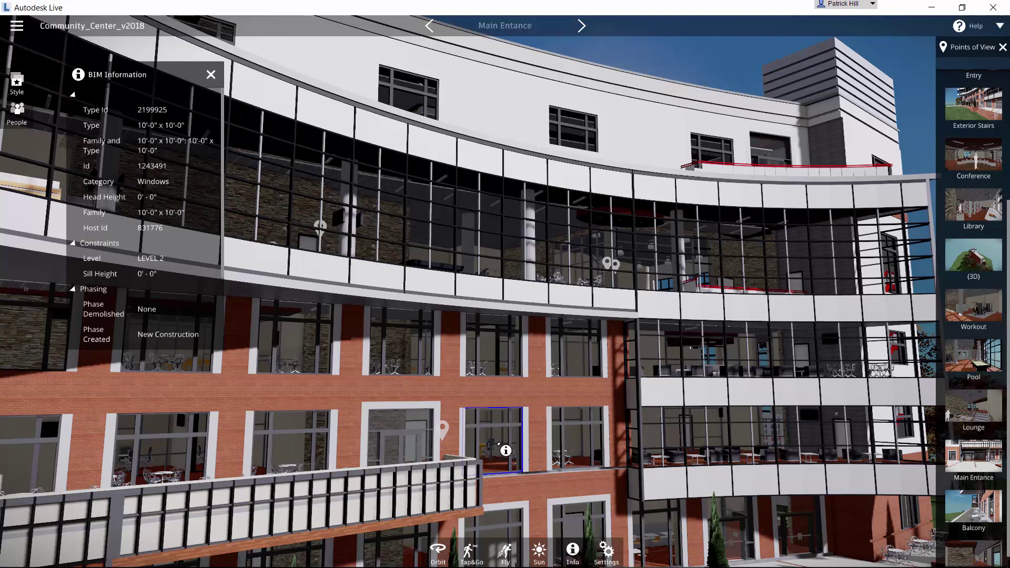
pyautogui.click(574, 556)
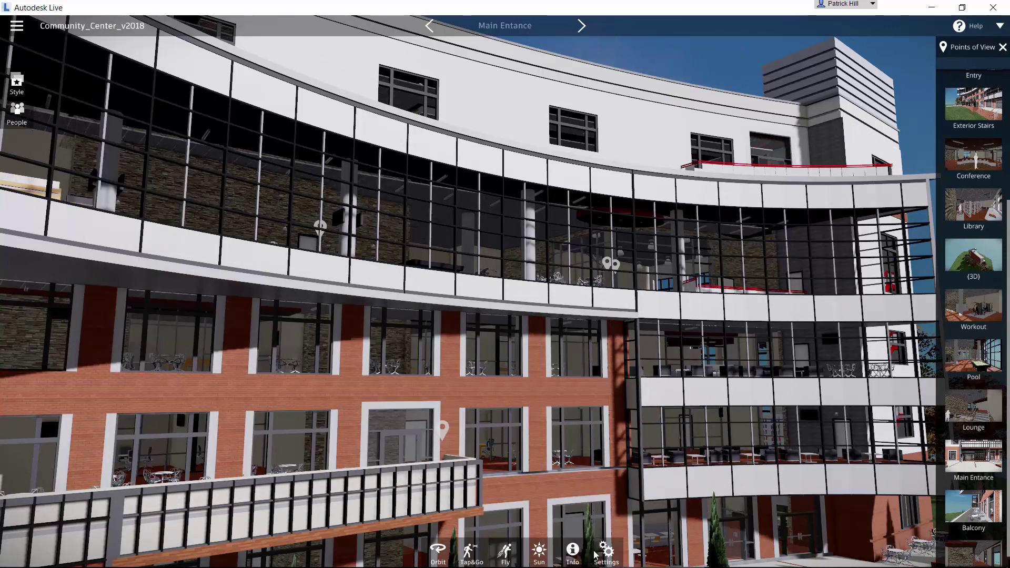
# - Set the sun position to 09:44 PM on December 31
pyautogui.click(539, 553)
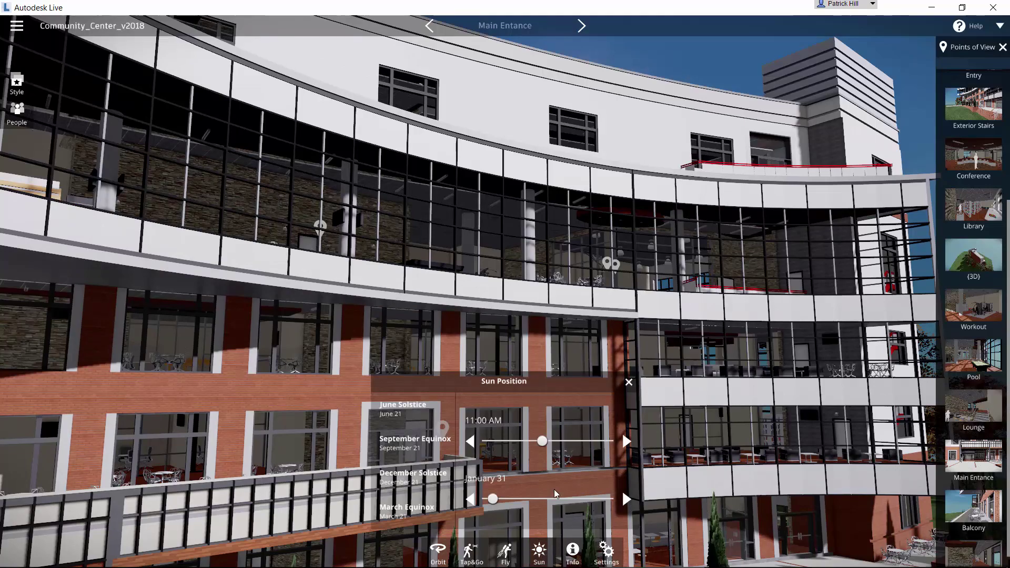
pyautogui.moveTo(542, 442); pyautogui.dragTo(536, 446)
pyautogui.moveTo(492, 500); pyautogui.dragTo(518, 505)
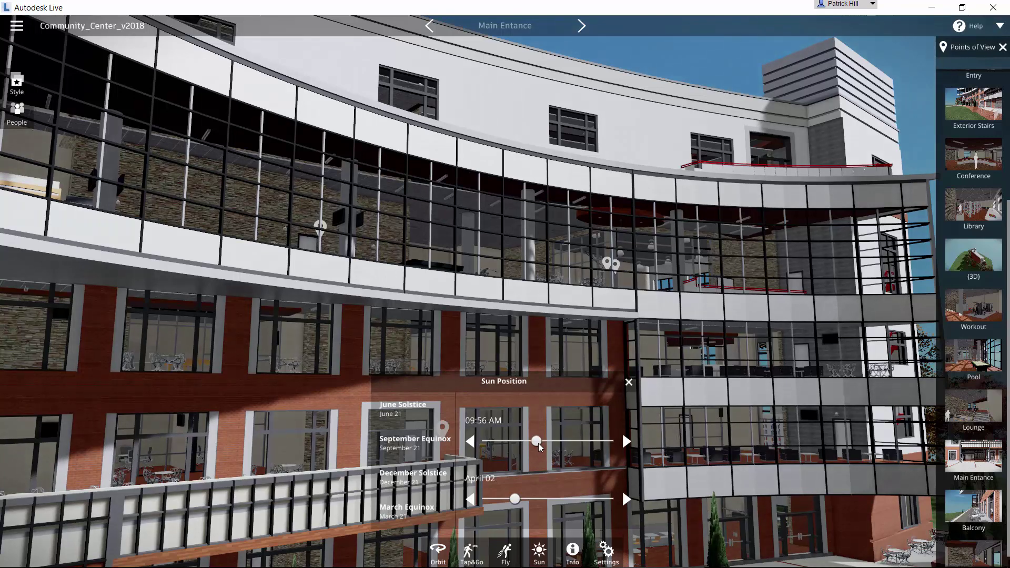
pyautogui.moveTo(539, 446); pyautogui.dragTo(604, 451)
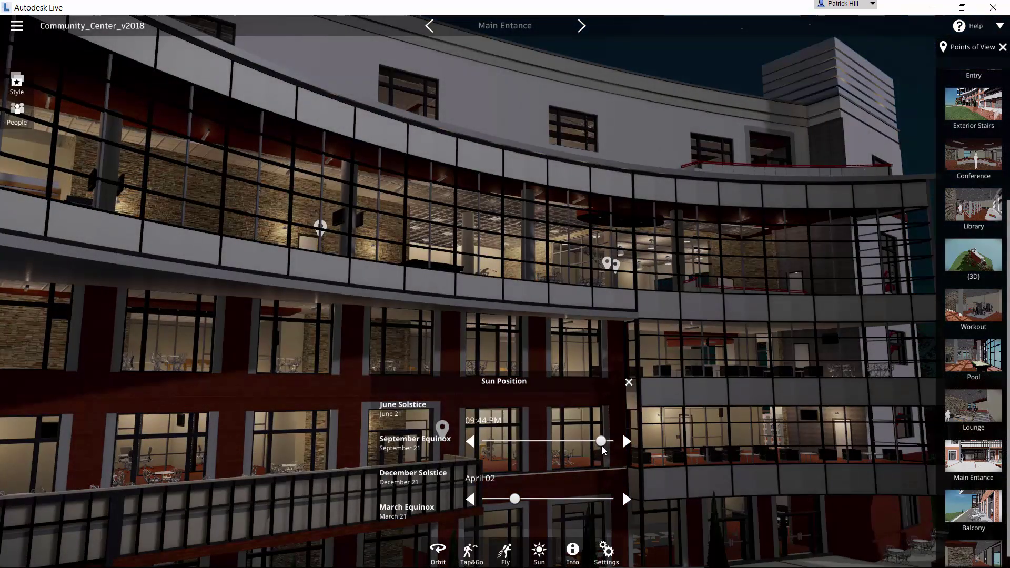
pyautogui.moveTo(516, 499); pyautogui.dragTo(623, 504)
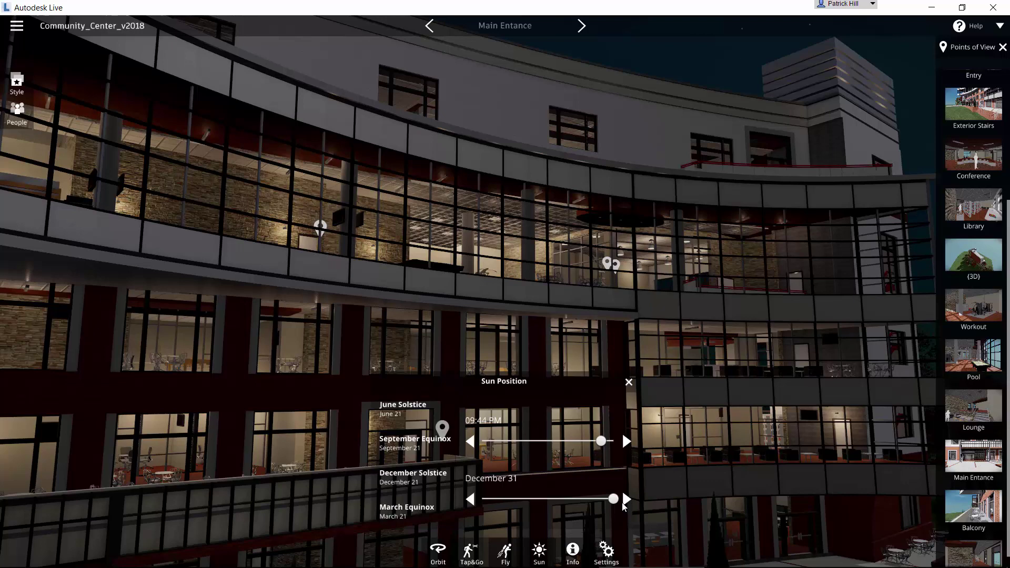
# - Hide the point-of-view pins in the scene through the scene settings
pyautogui.click(616, 551)
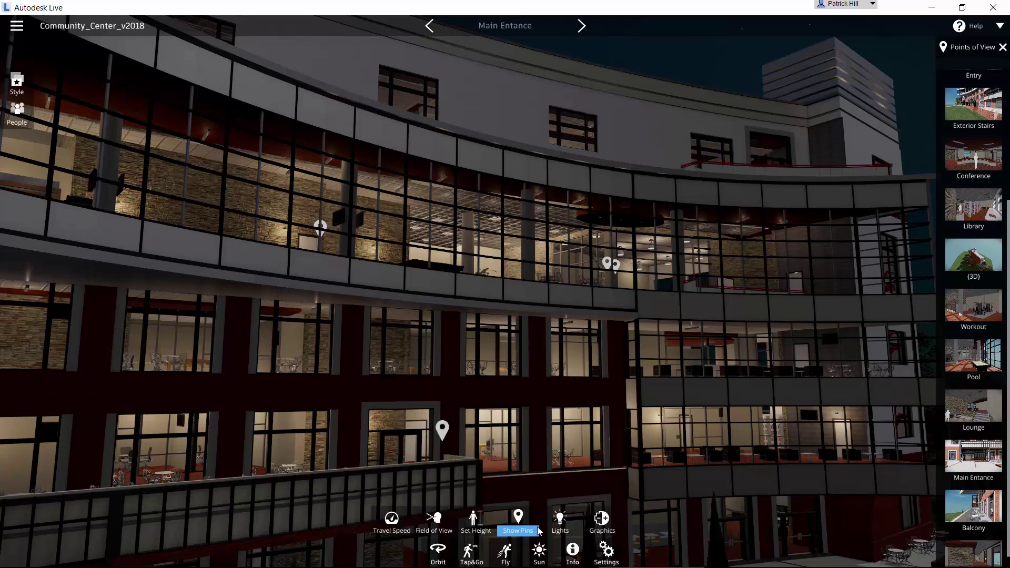
pyautogui.click(519, 524)
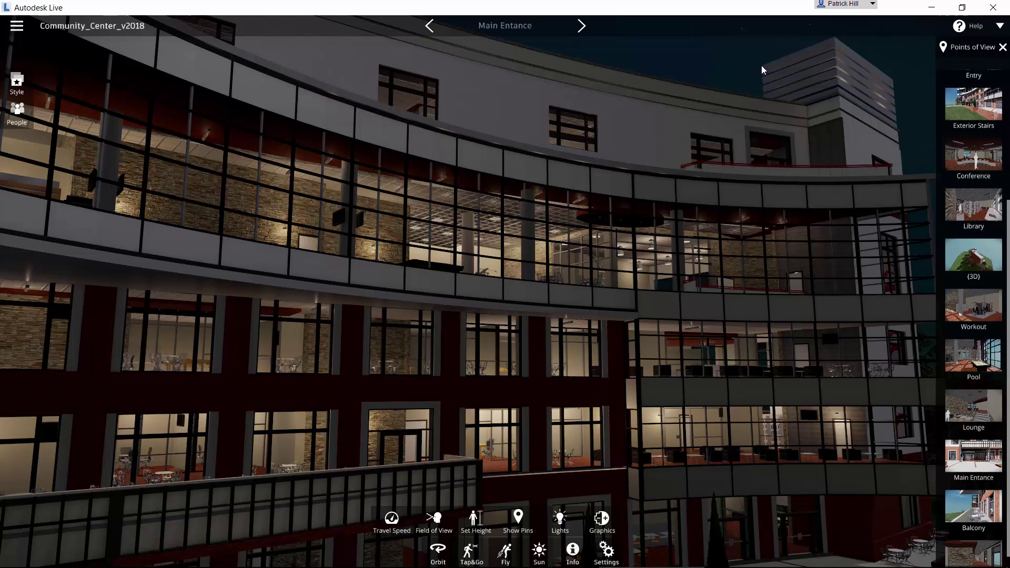
# - Bring up the Publish command for the Community_Center_v2018 scene
pyautogui.click(20, 29)
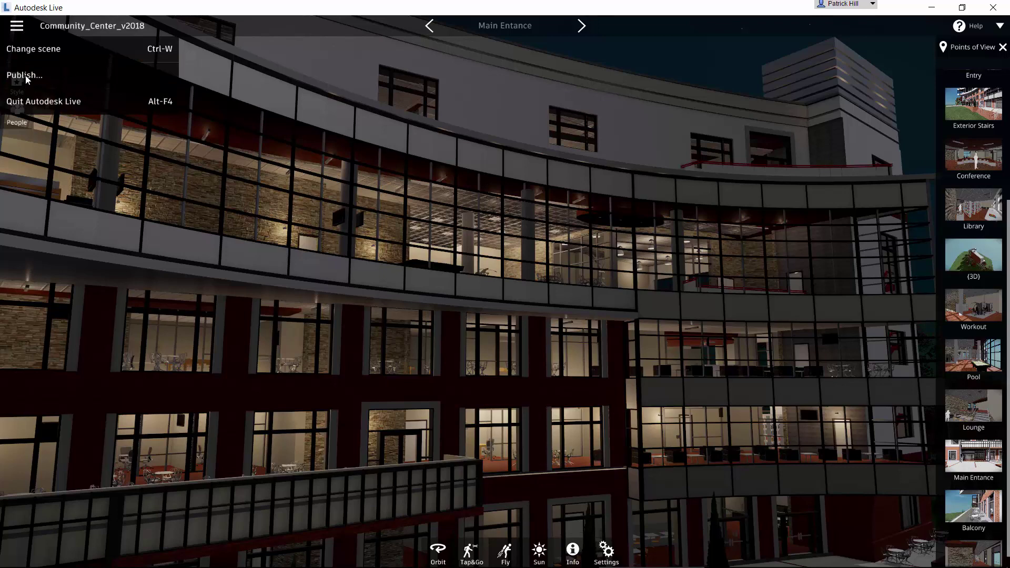